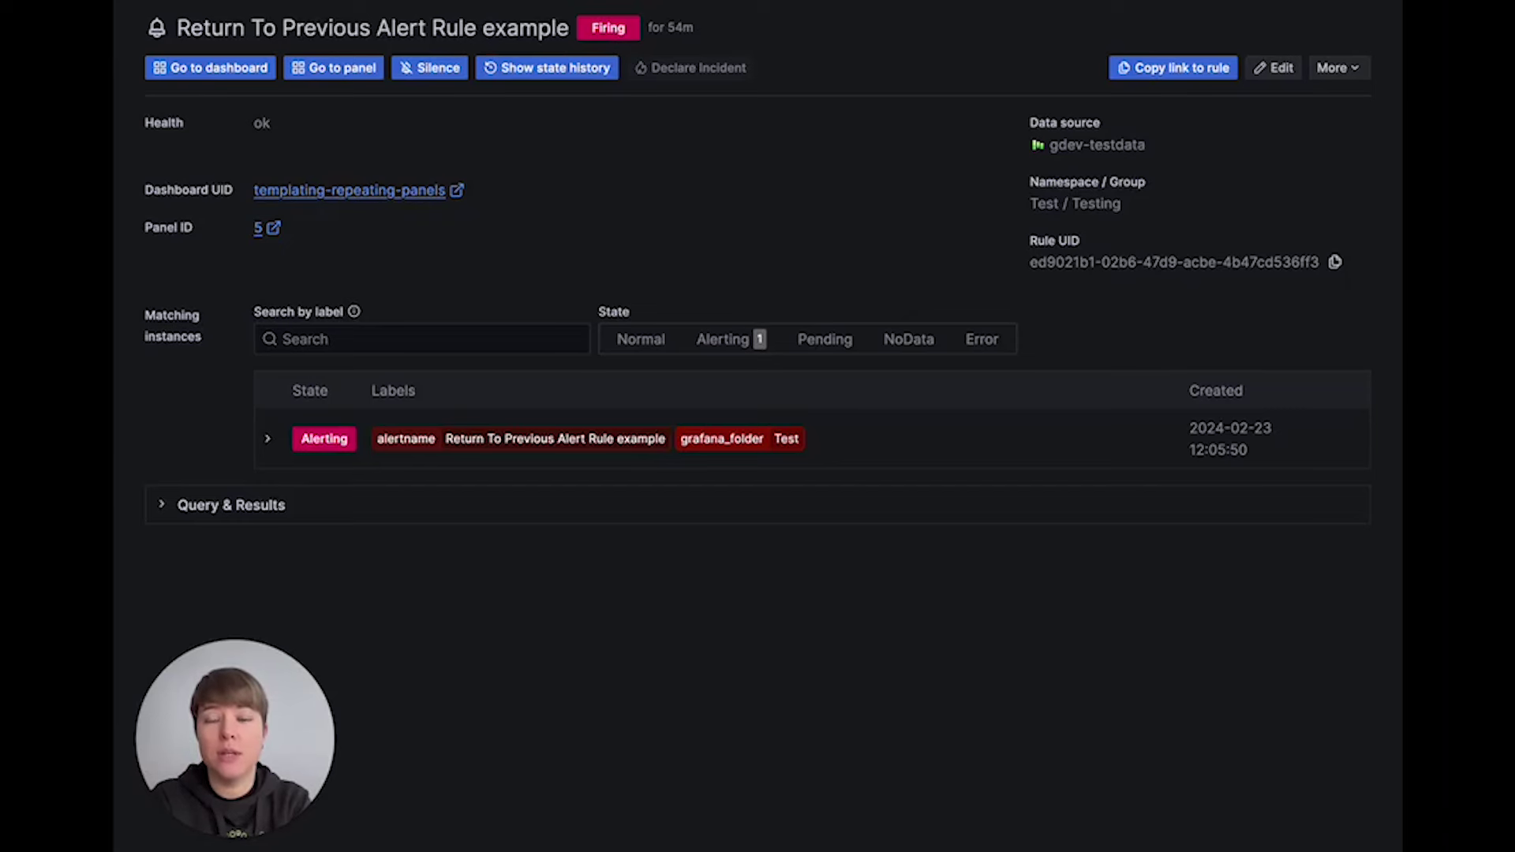
# - Explore the server=A panel's Random Walk query and graph from the rule's linked dashboard
pyautogui.click(204, 71)
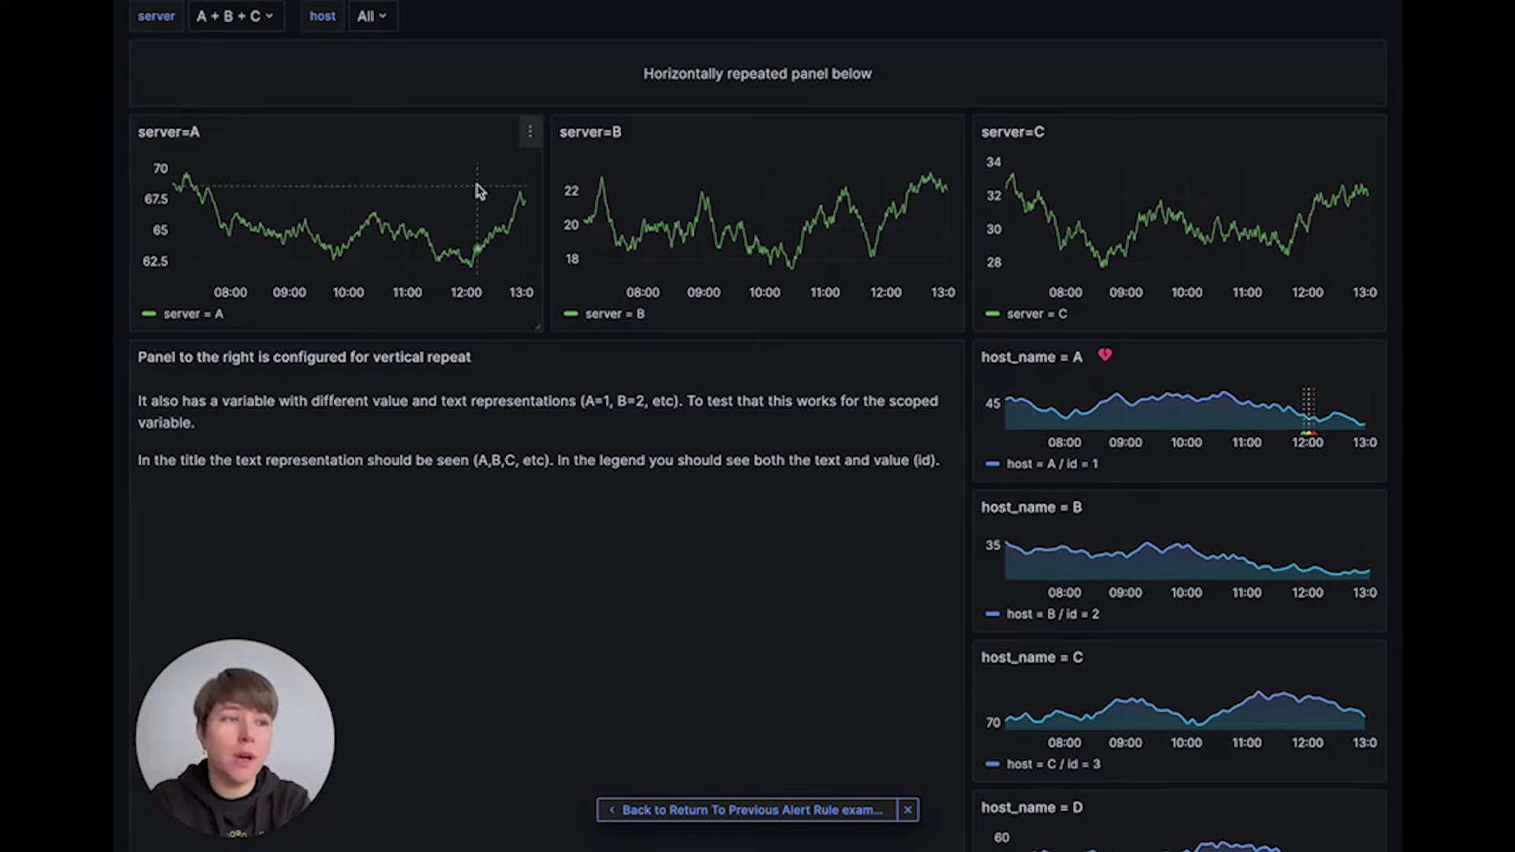
pyautogui.click(532, 131)
pyautogui.click(407, 269)
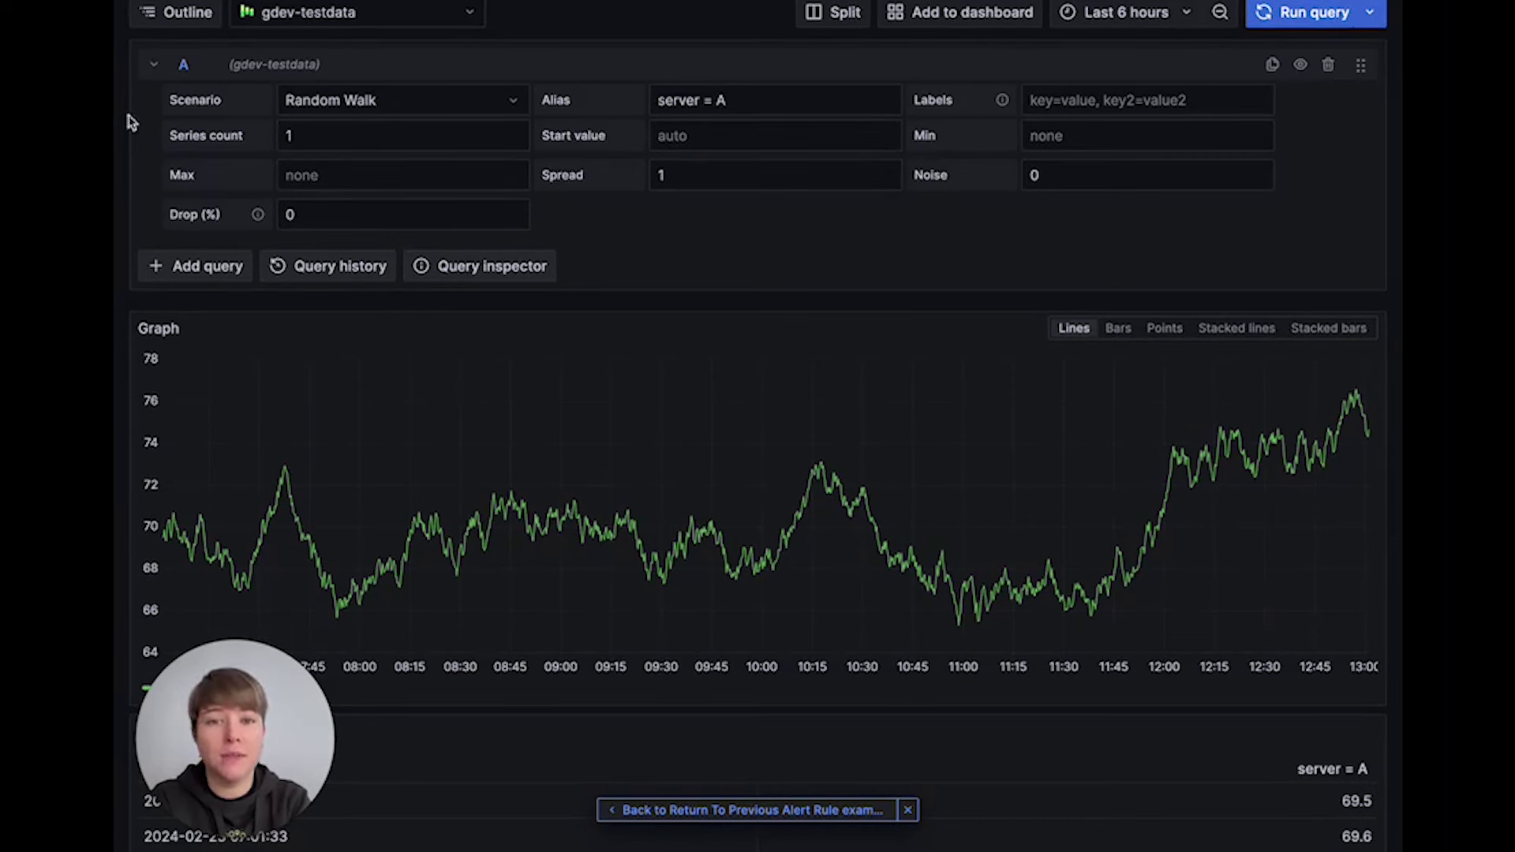
# - Return to the alert rule and reopen the templating-repeating-panels dashboard from its Dashboard UID link
pyautogui.click(780, 810)
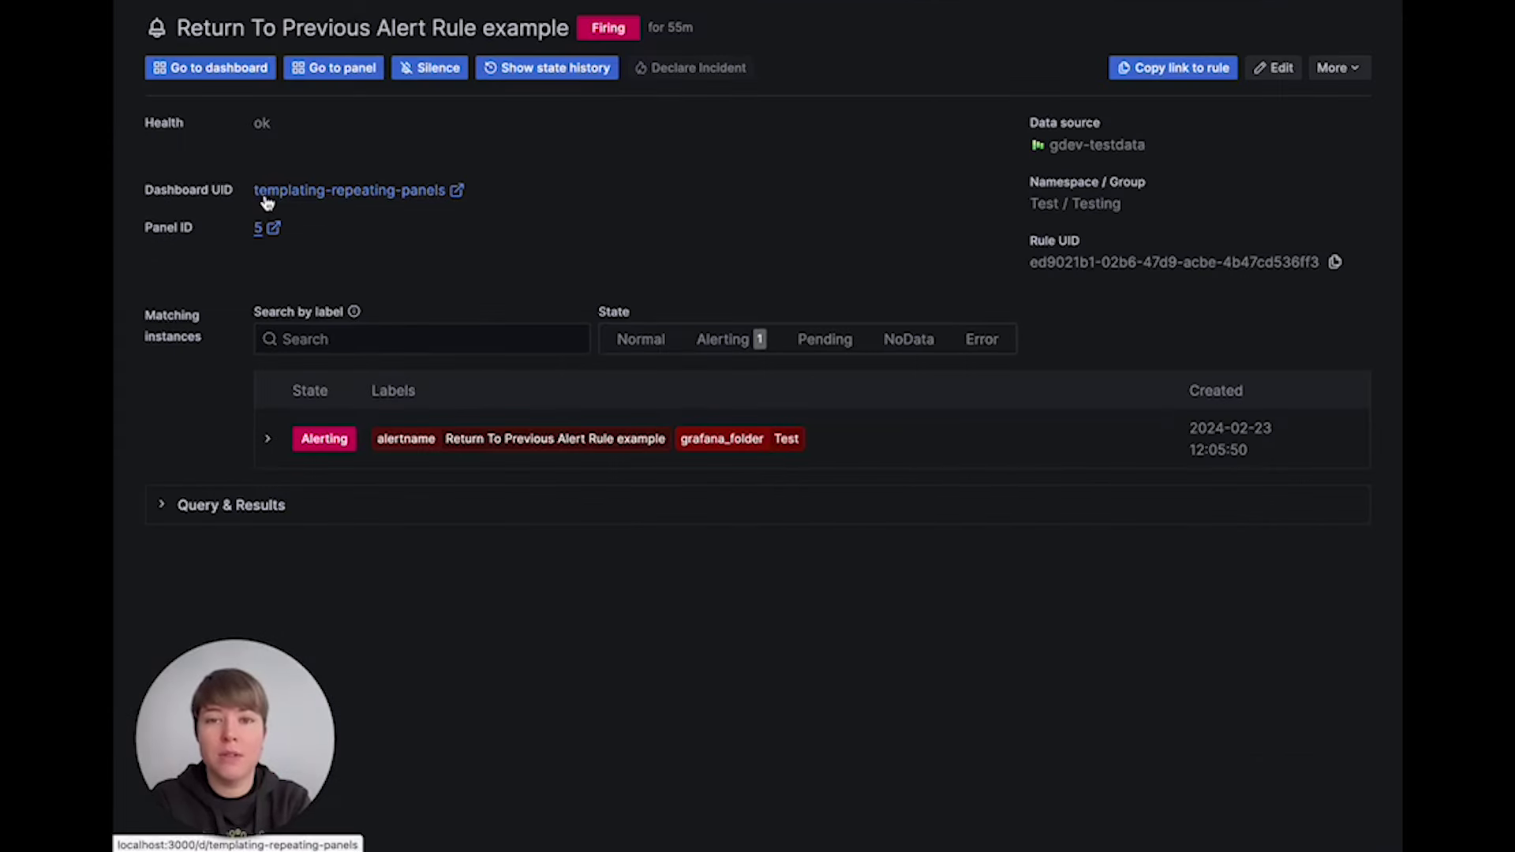
pyautogui.click(231, 73)
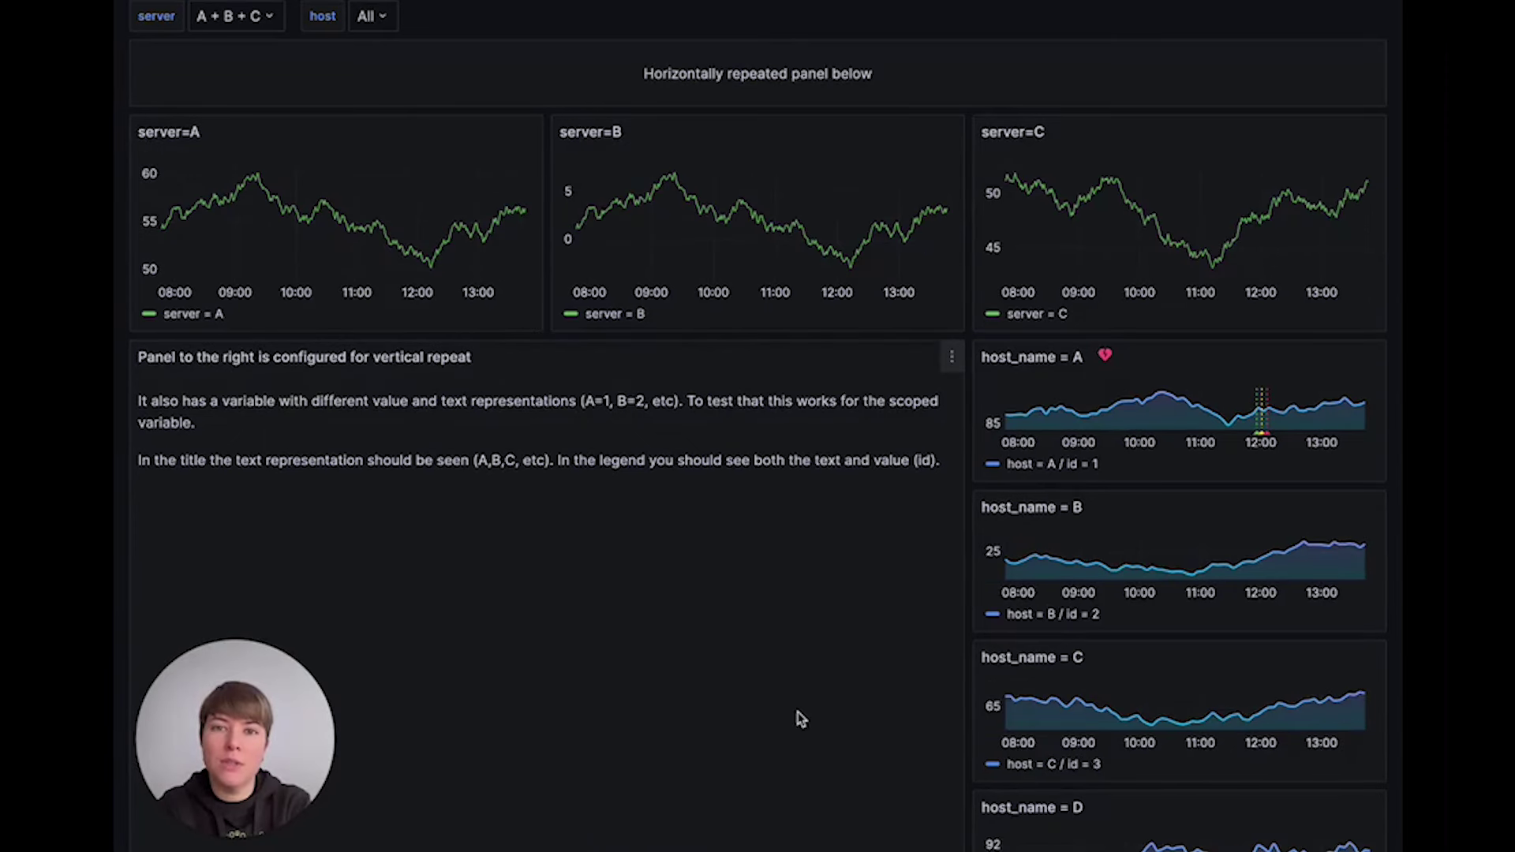
# - Open the repeated-panels dashboard from the Return To Previous Alert Rule example in Test > Testing
pyautogui.click(142, 10)
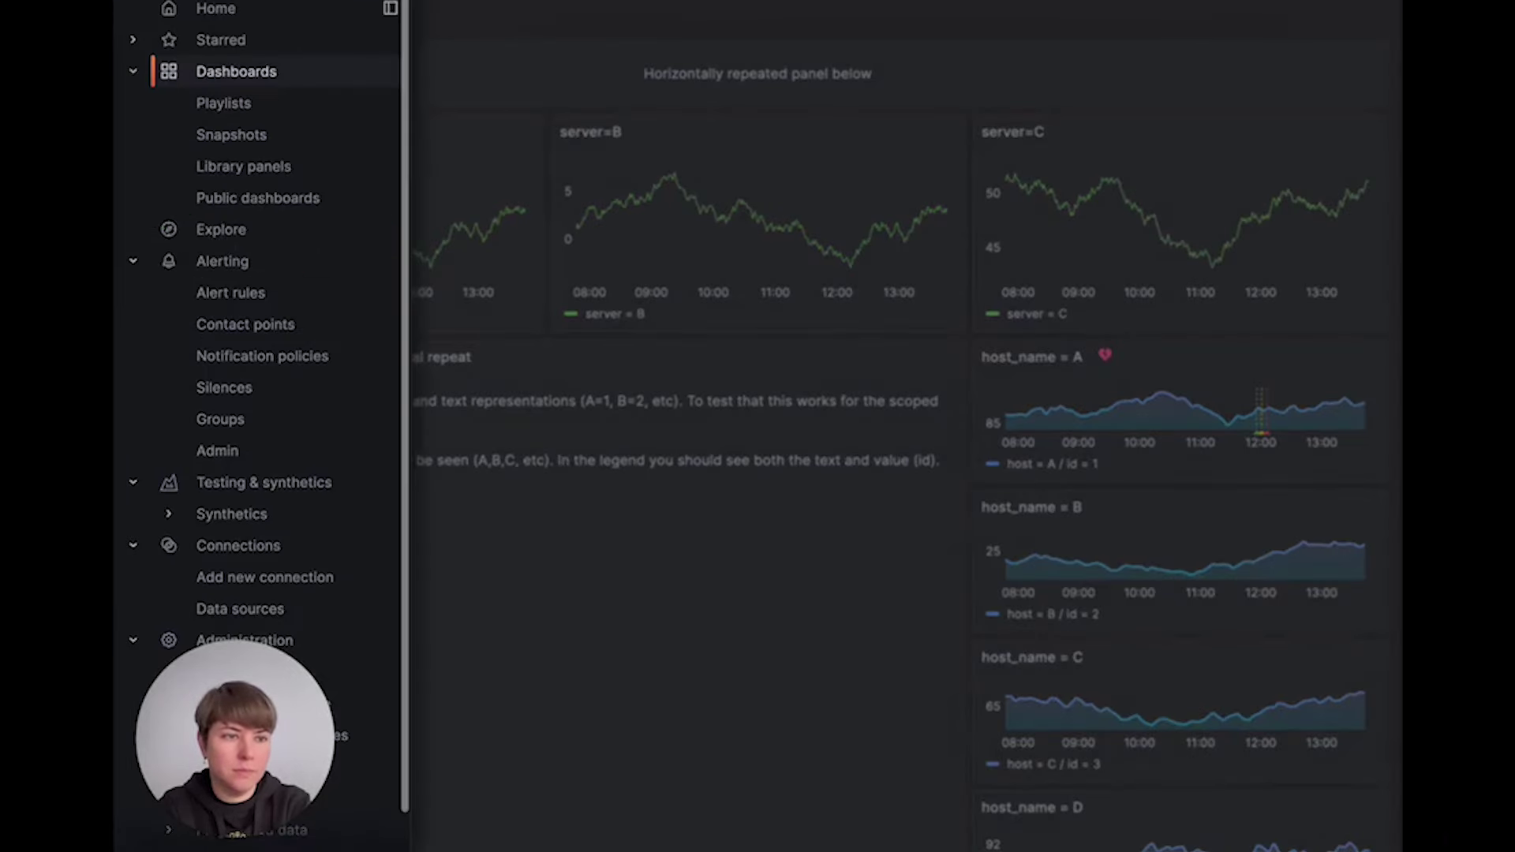
pyautogui.click(219, 294)
pyautogui.click(161, 446)
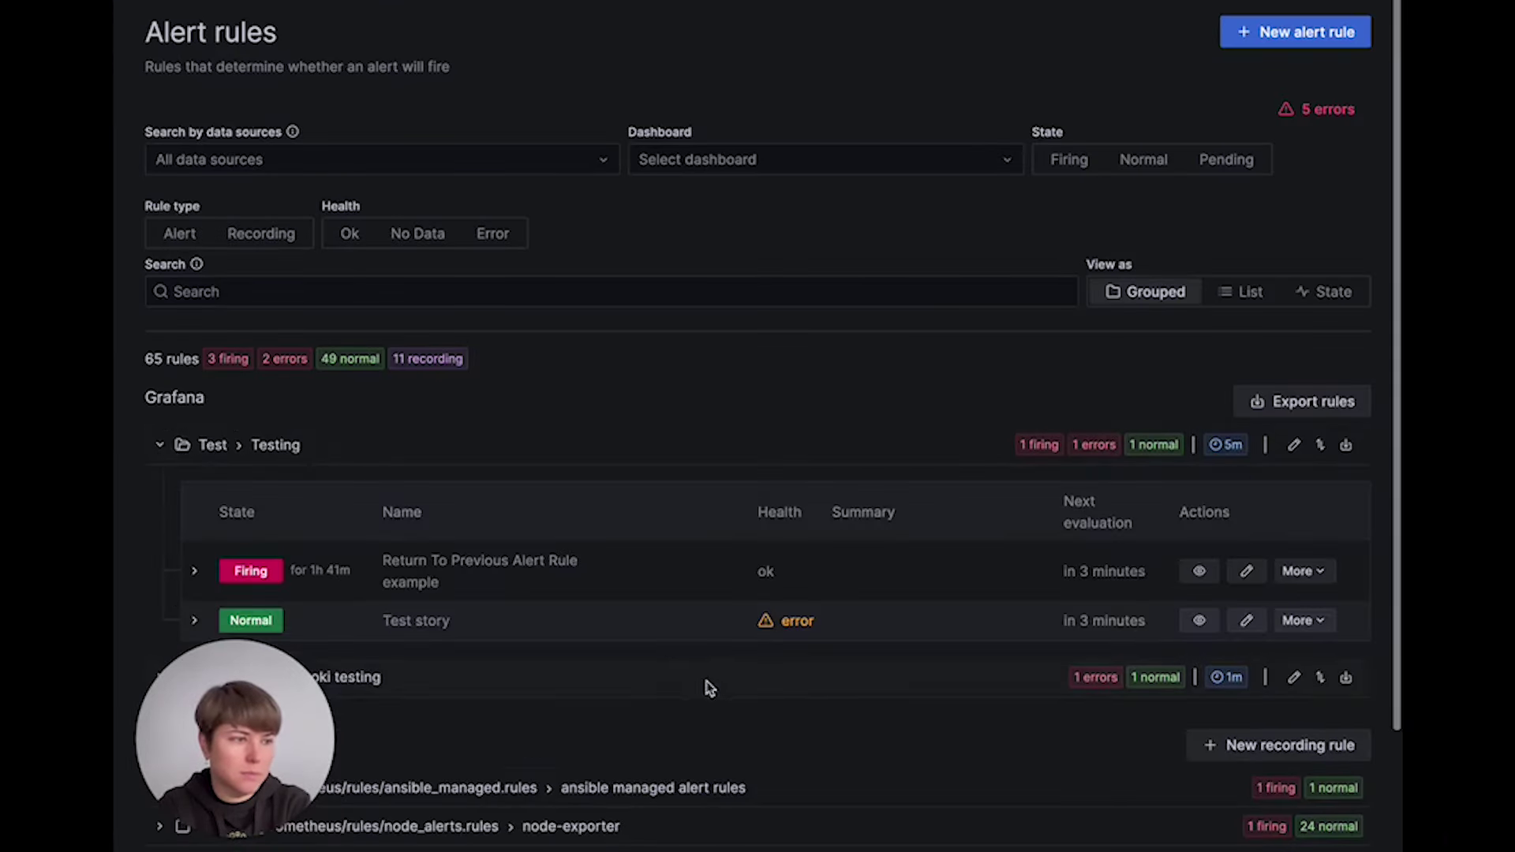
pyautogui.click(1199, 571)
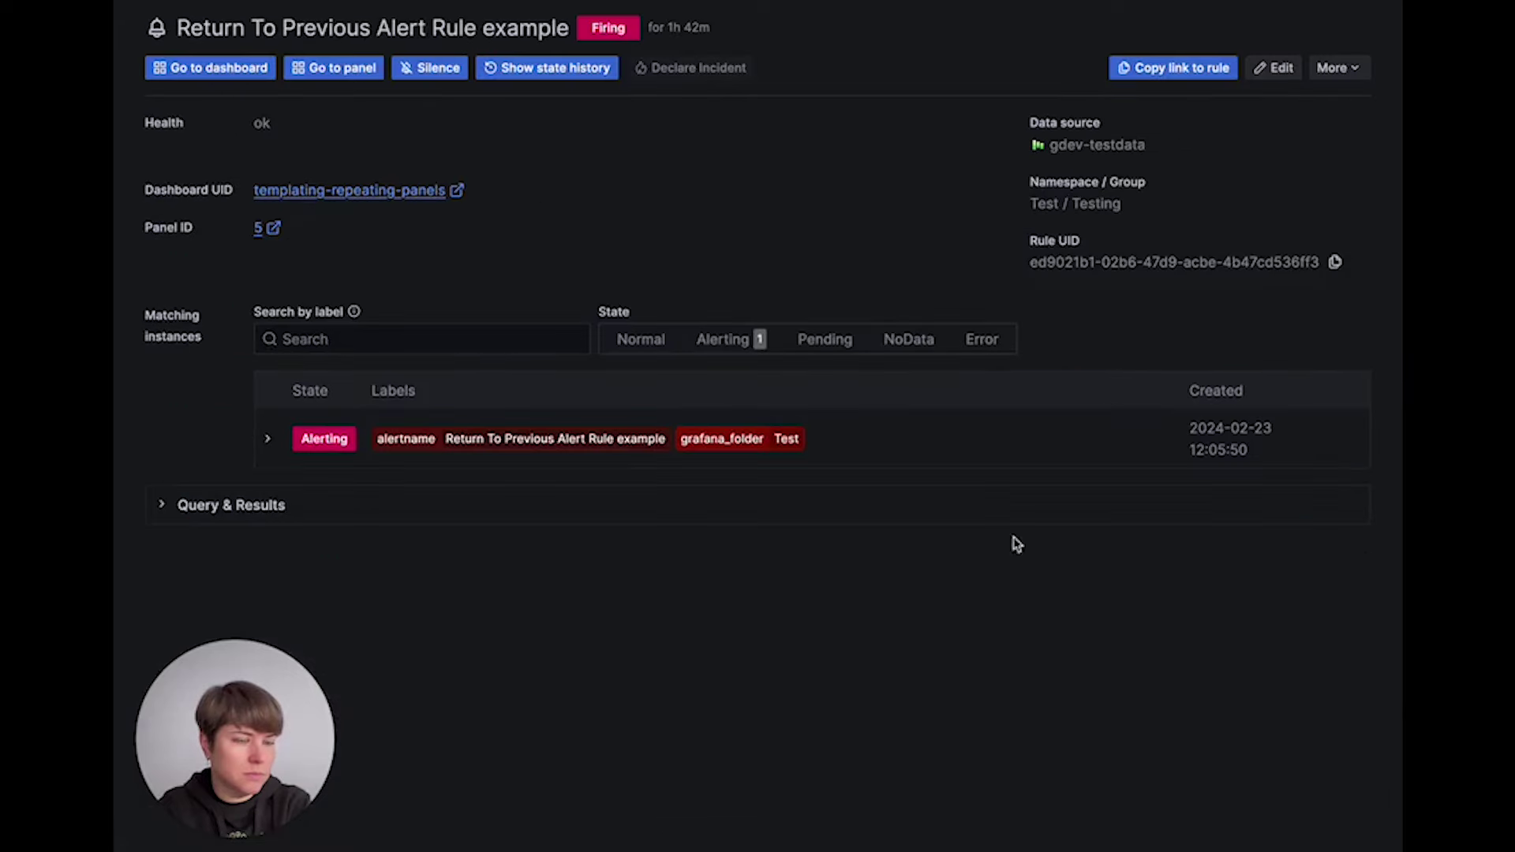
pyautogui.click(209, 67)
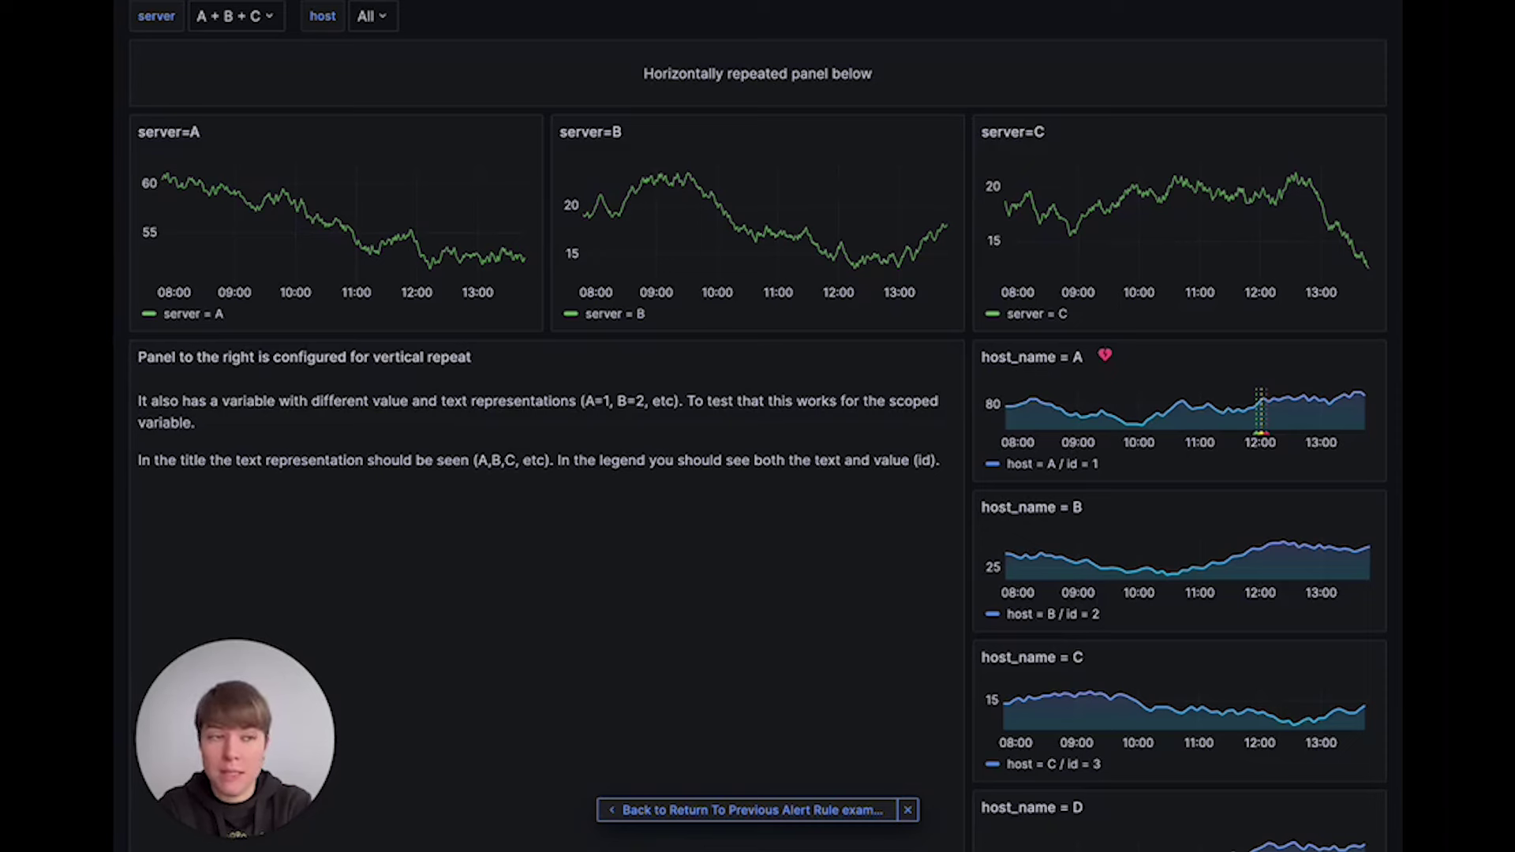
# - View the firing Return To Previous Alert Rule example under Test > Testing in Alert rules
pyautogui.click(154, 12)
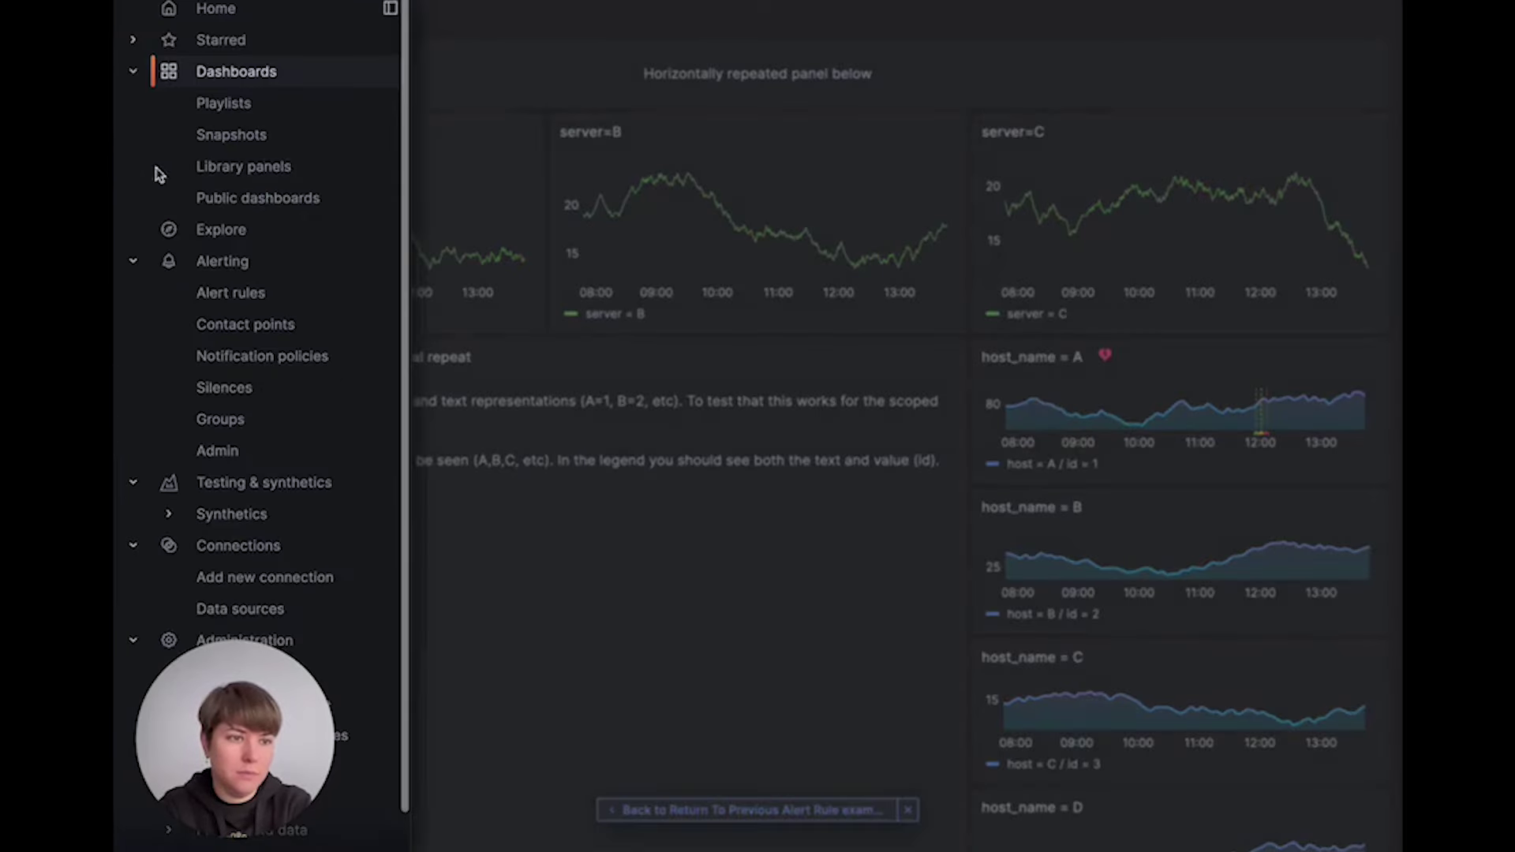
pyautogui.click(196, 292)
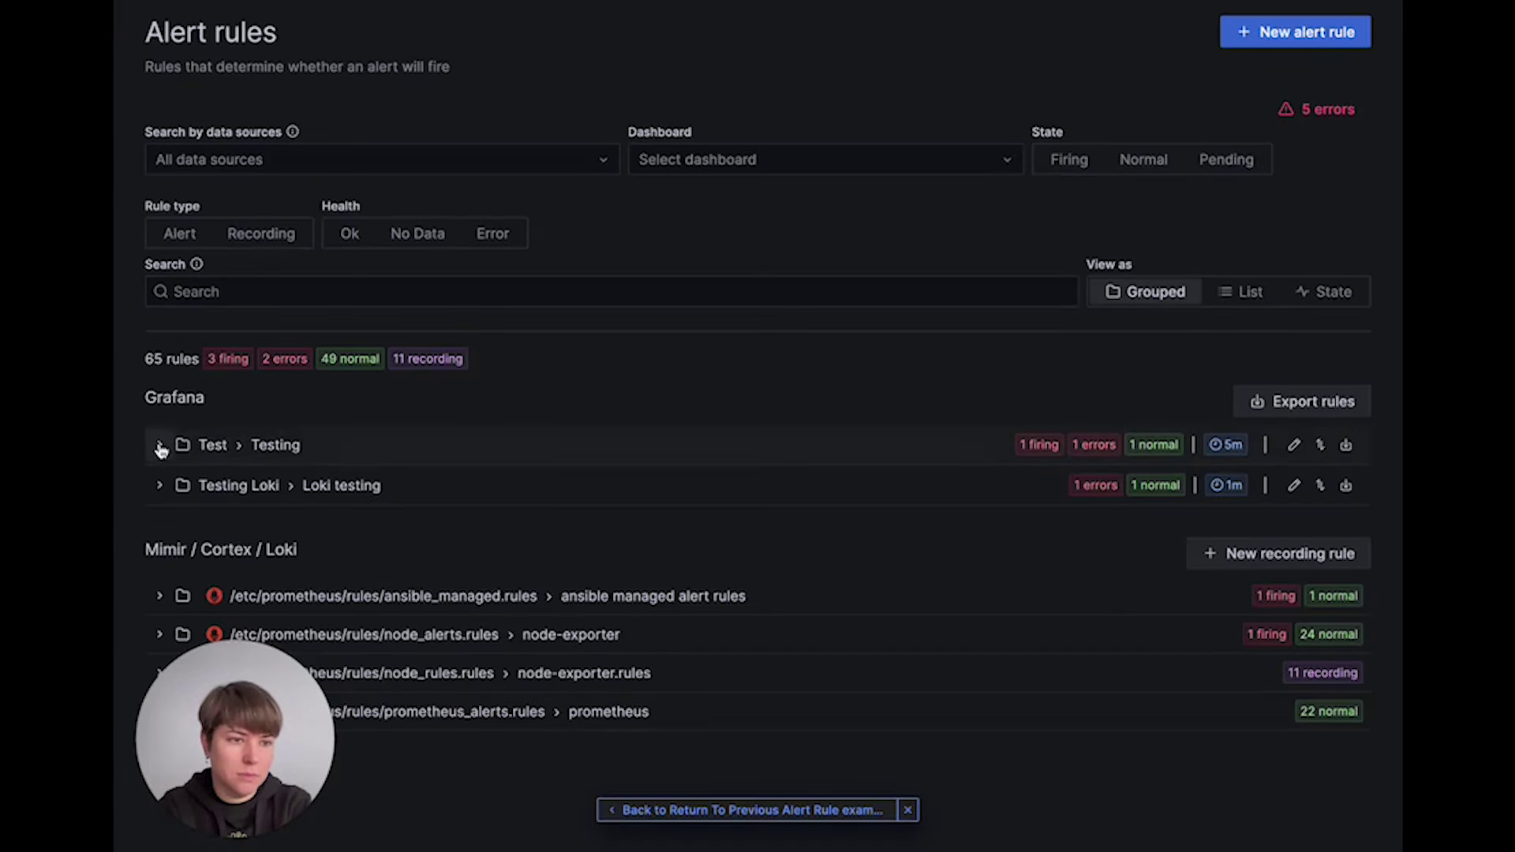
pyautogui.click(159, 446)
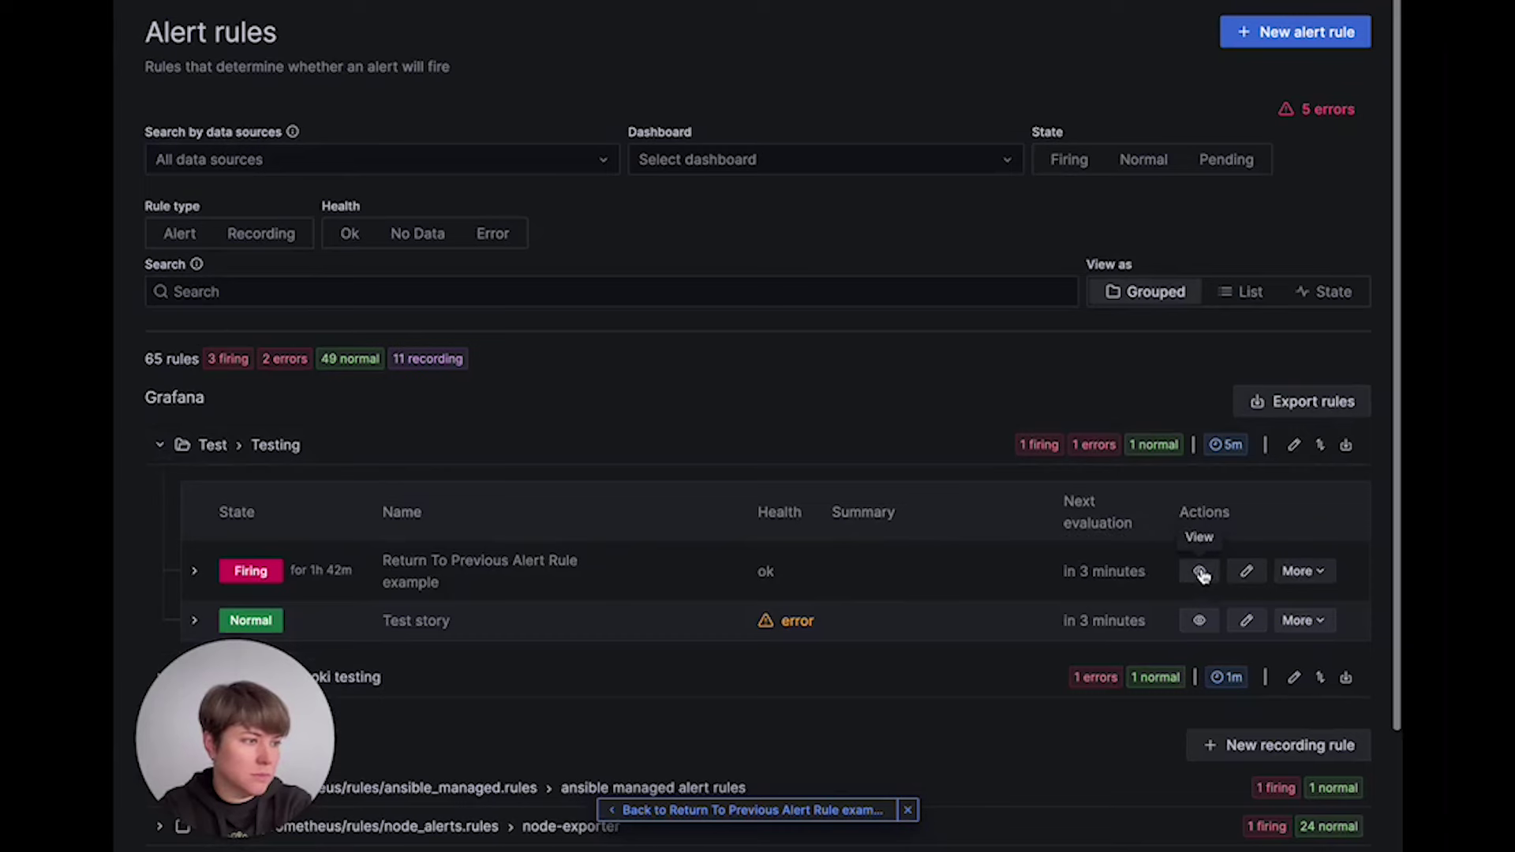
pyautogui.click(1202, 573)
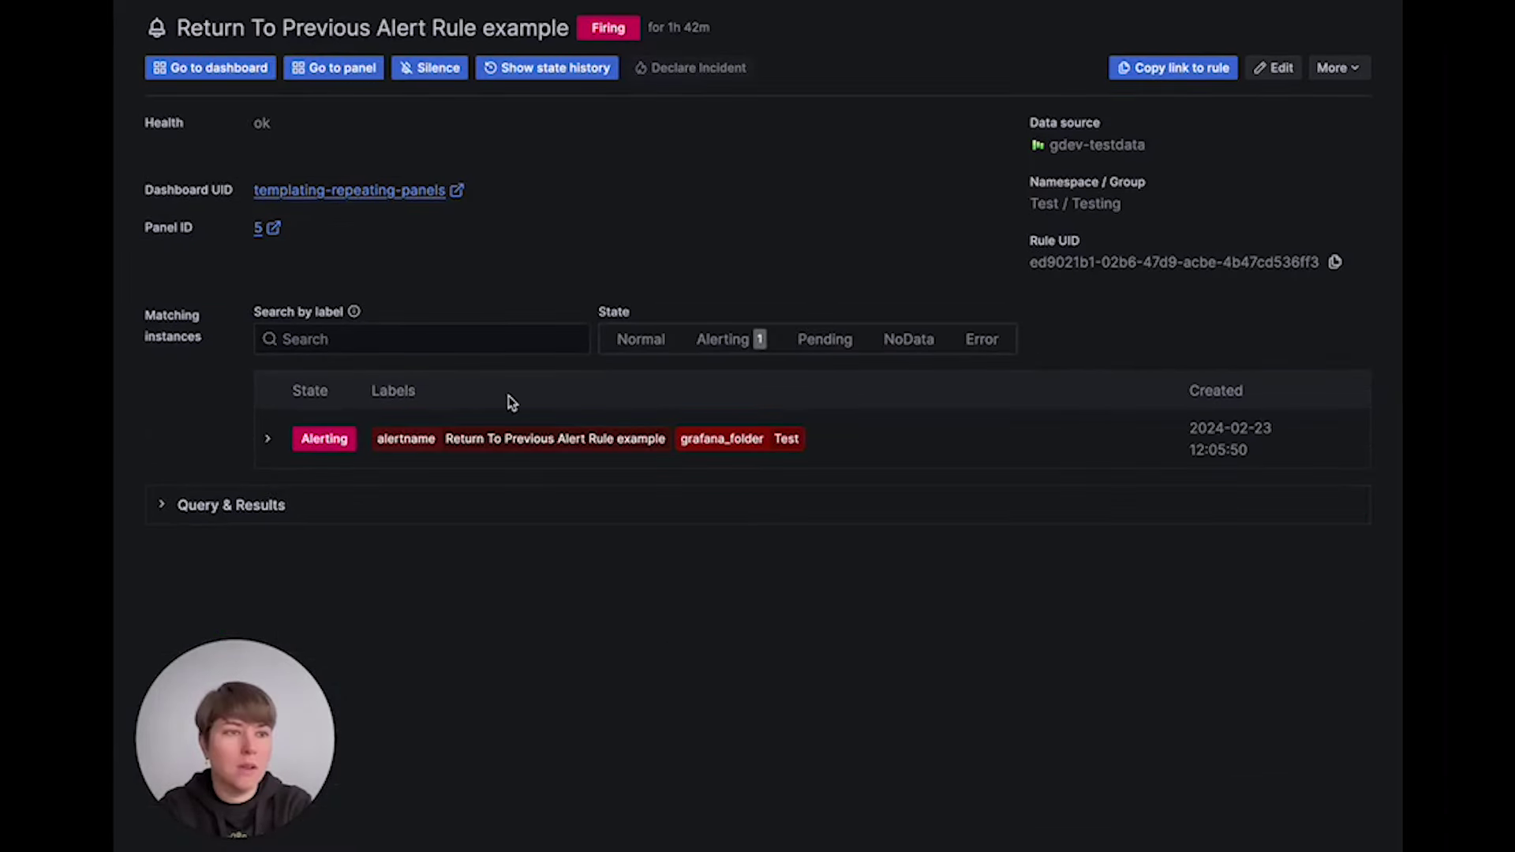
# - Visit the rule's dashboard, then open the Testing Loki rule's dashboard via Alert rules
pyautogui.click(250, 68)
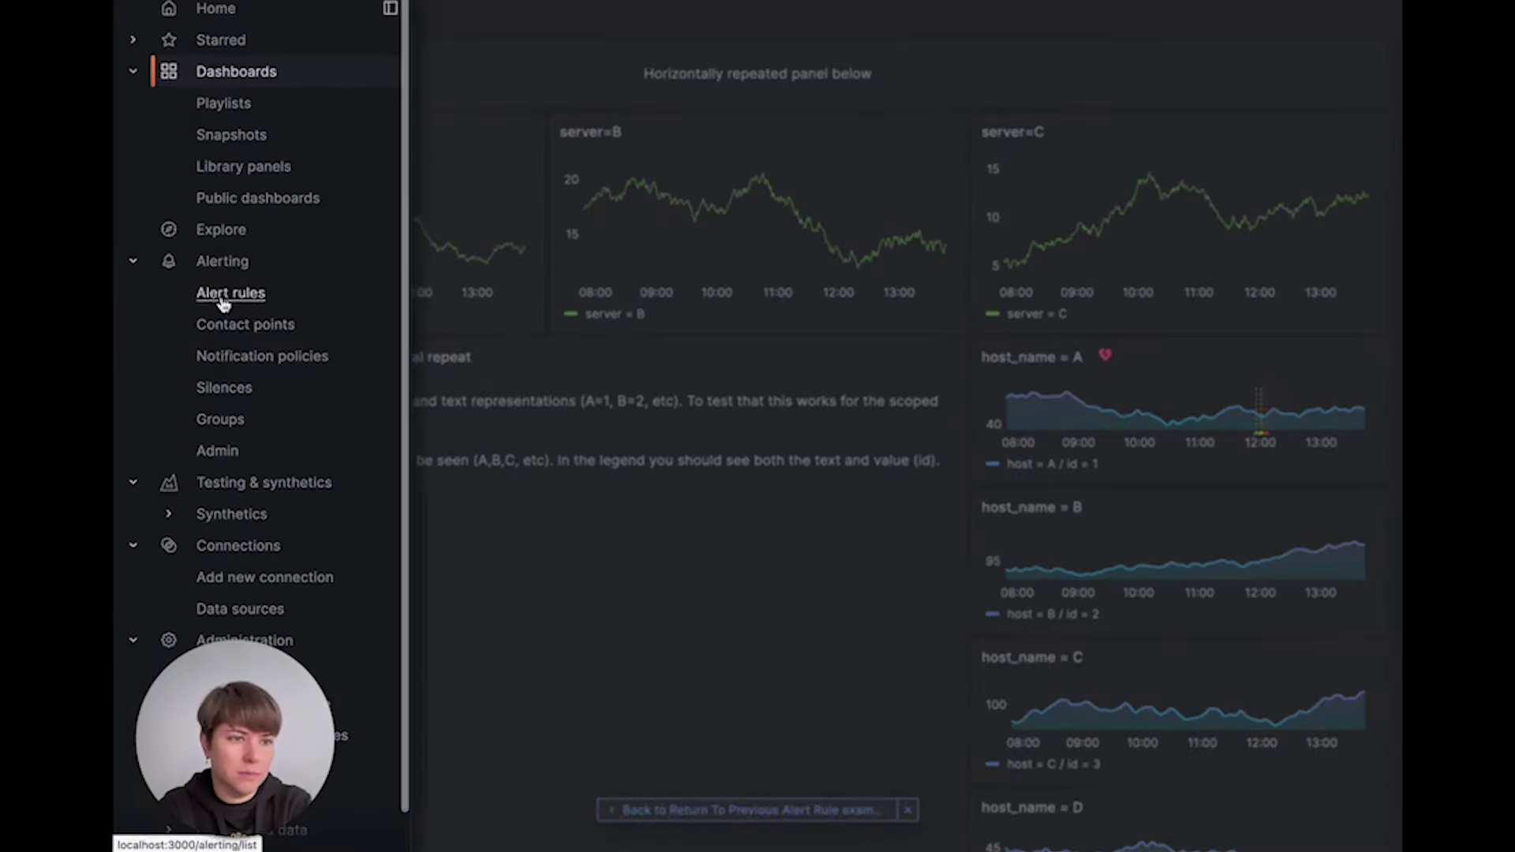
pyautogui.click(220, 294)
pyautogui.click(158, 486)
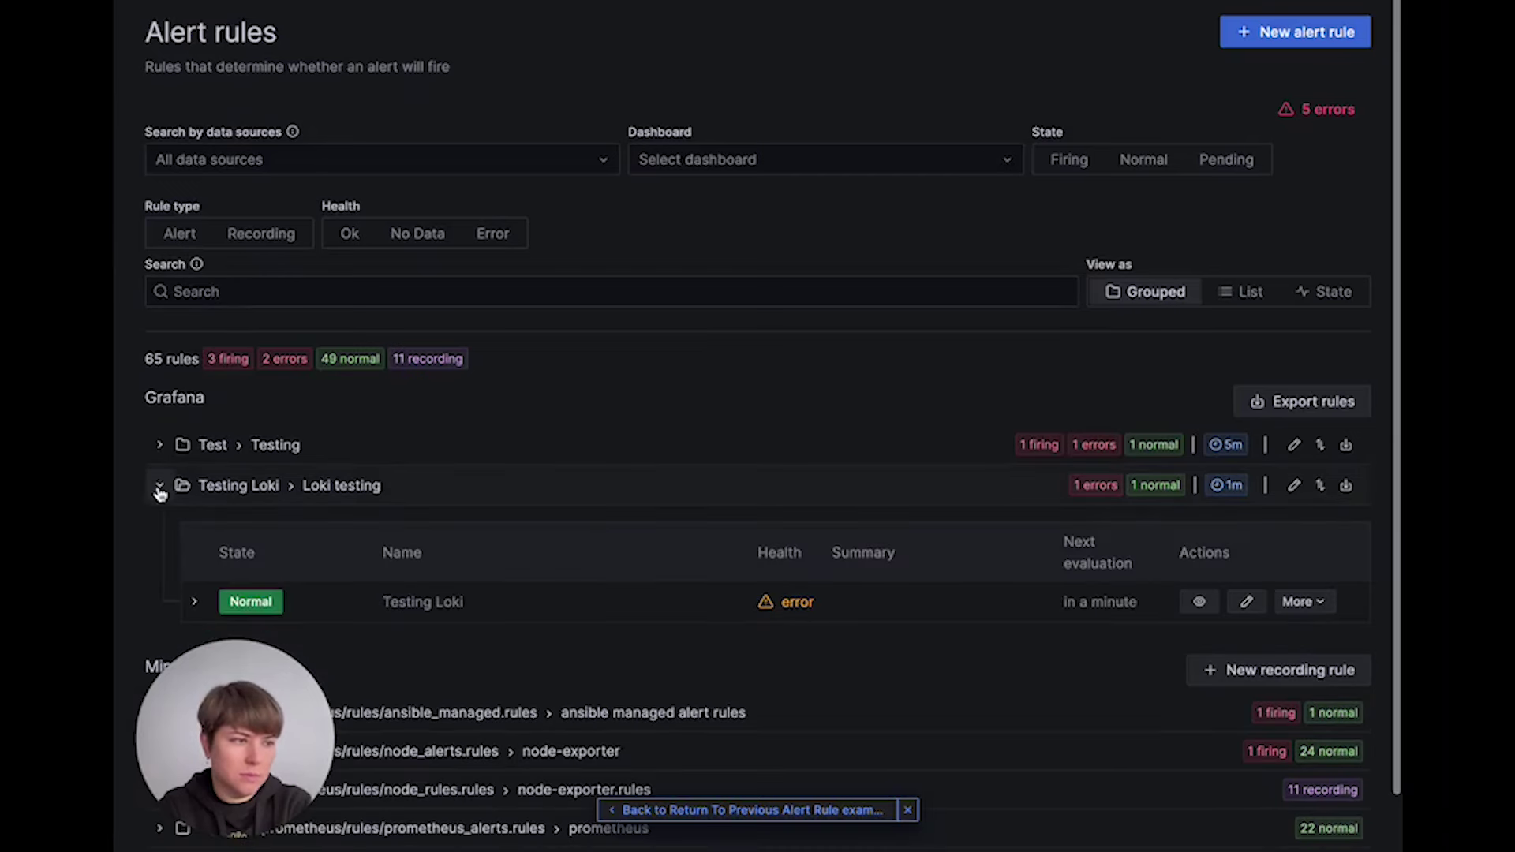
pyautogui.click(1190, 602)
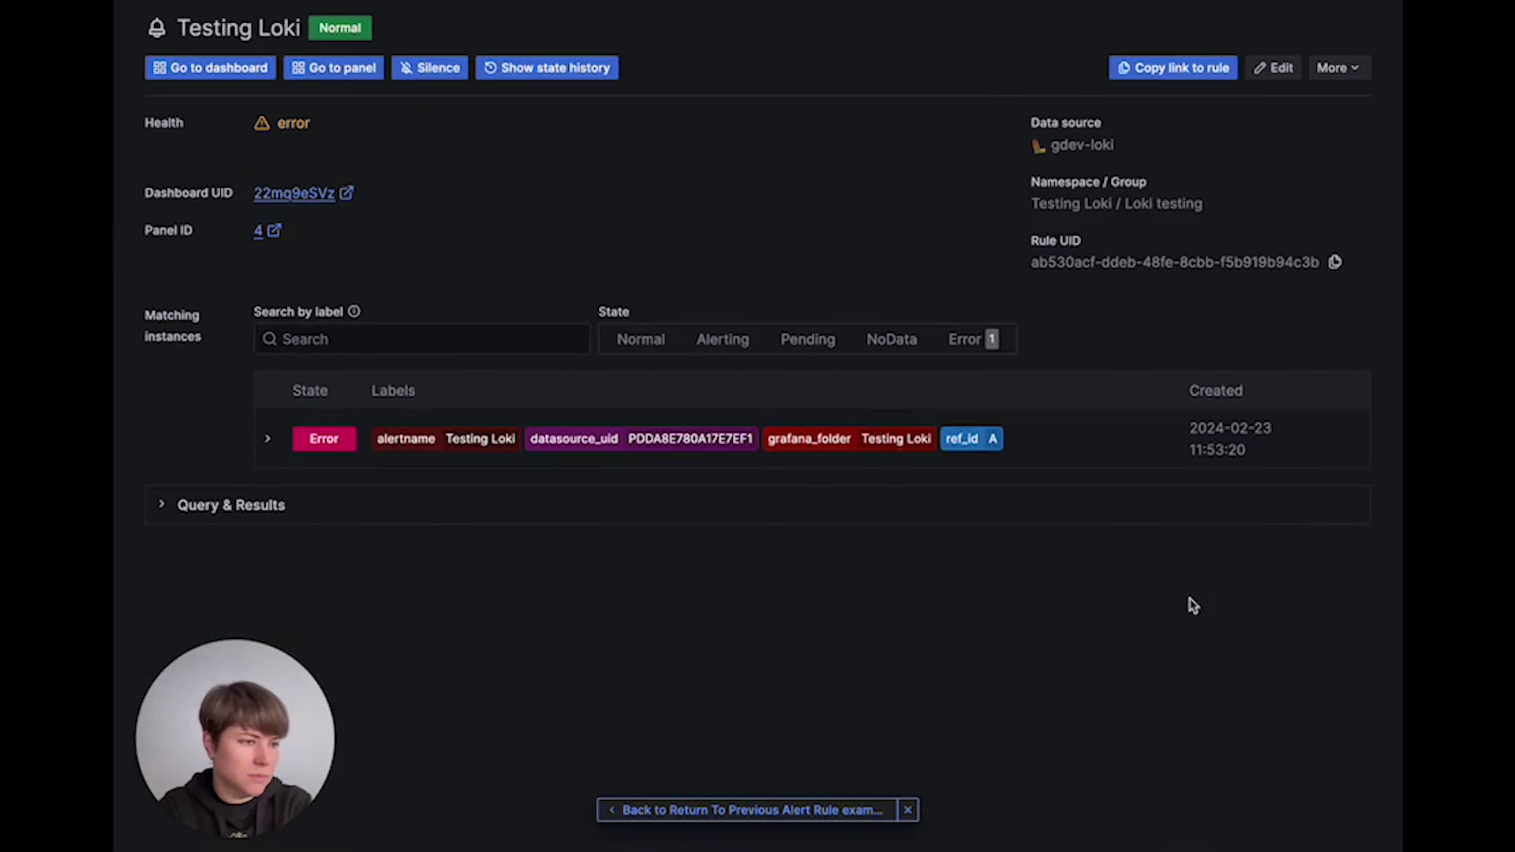
pyautogui.click(242, 73)
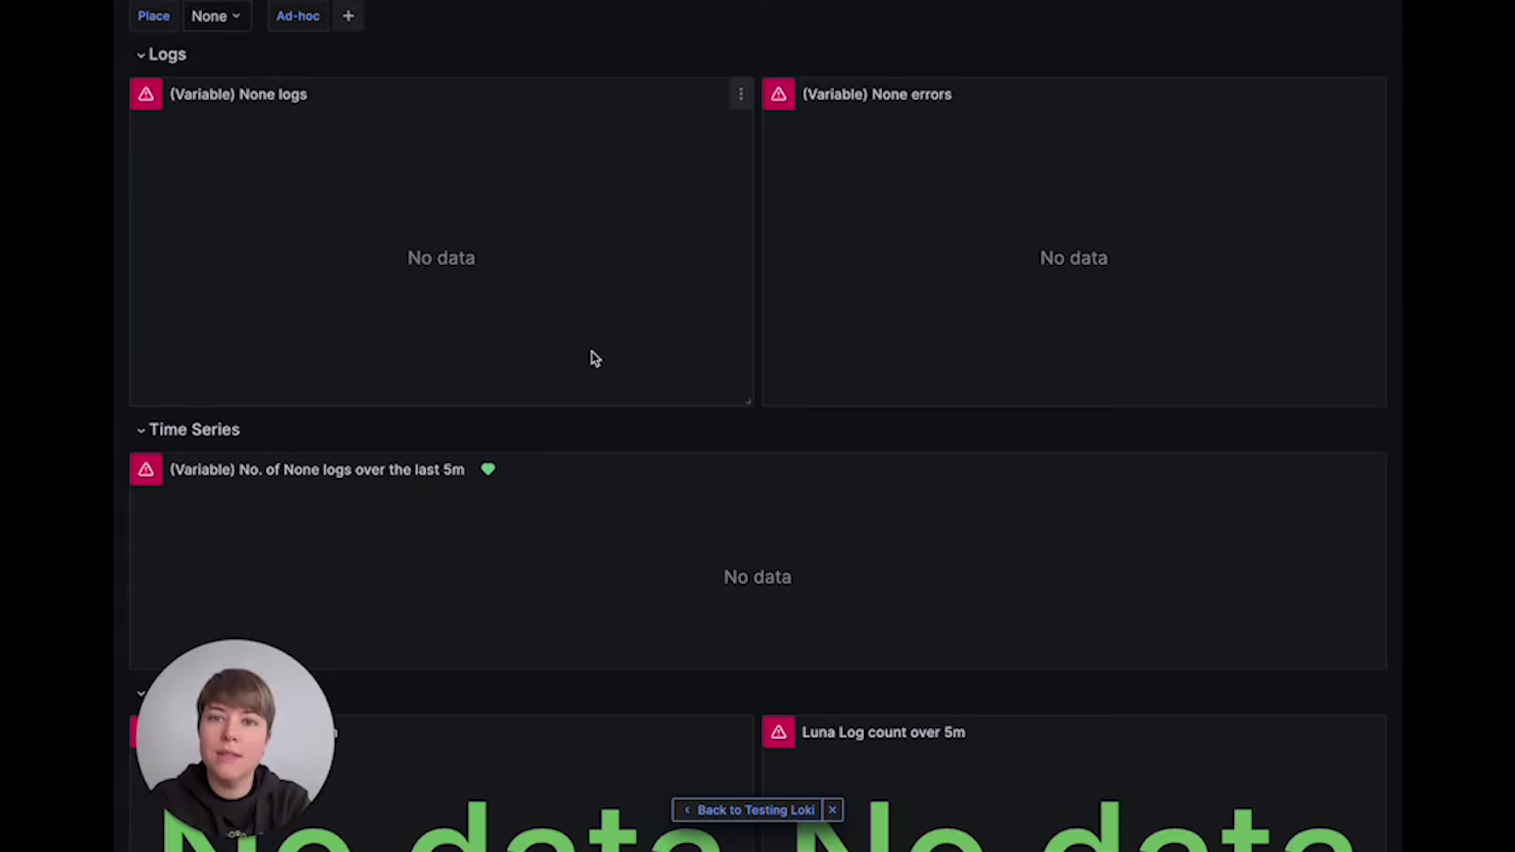